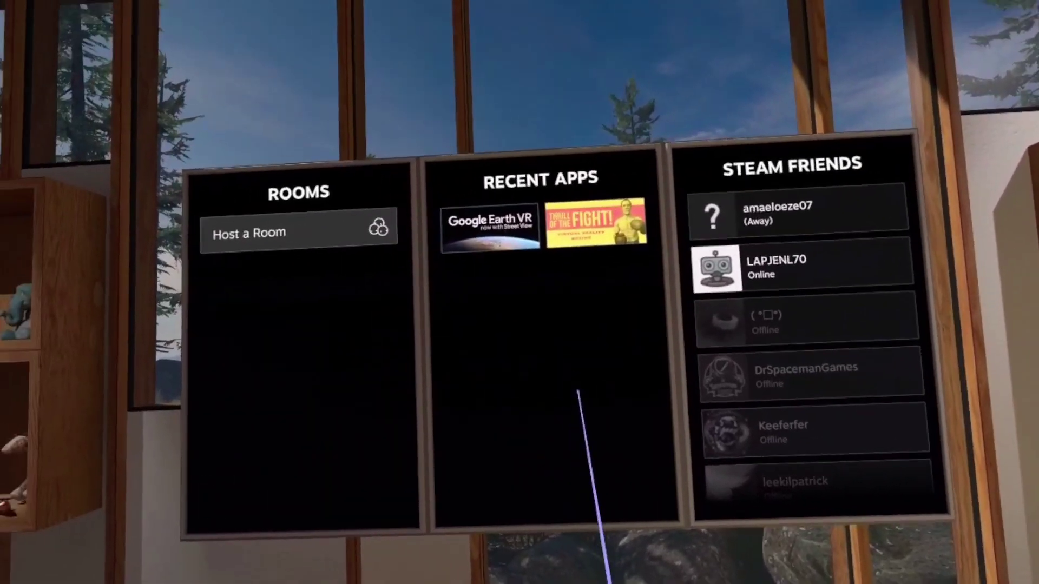
Select The Thrill of the Fight tile under Recent Apps in SteamVR Home
click(595, 222)
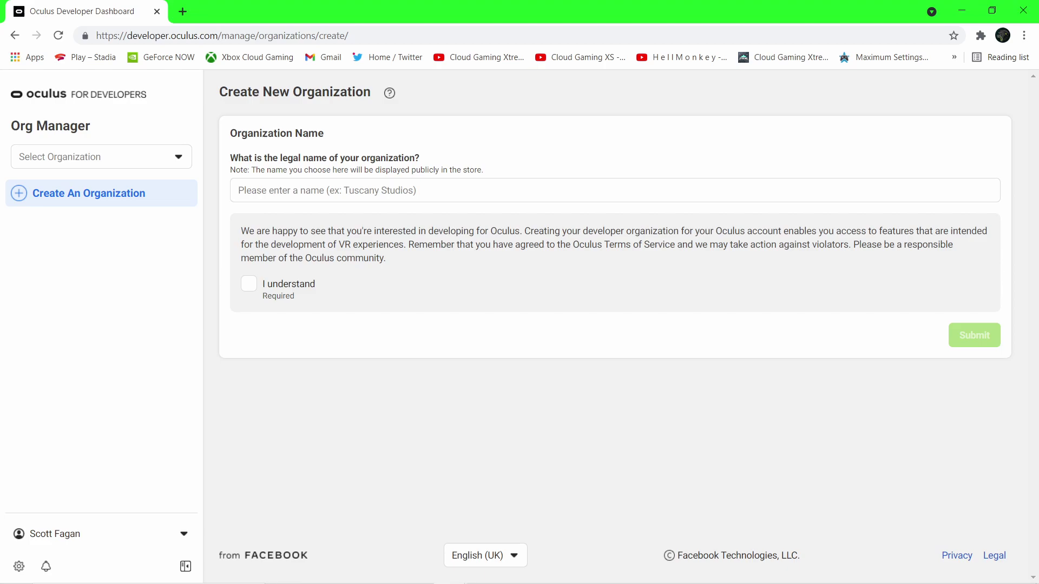
Create a developer organization with a name, accepting the developer terms and signing the NDA
click(302, 193)
text(Sco)
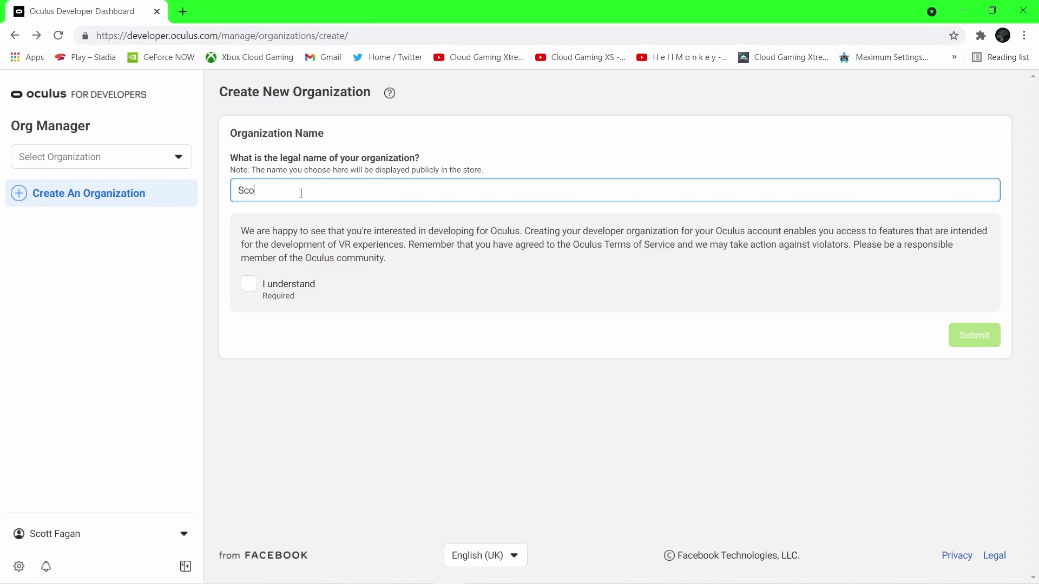
text(tt VR Setup)
click(248, 295)
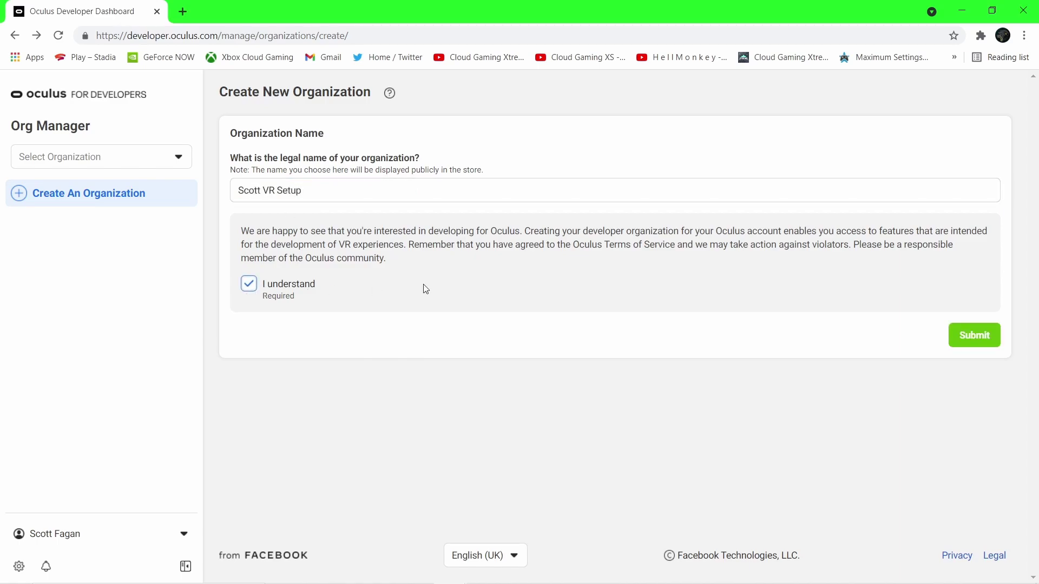
click(970, 343)
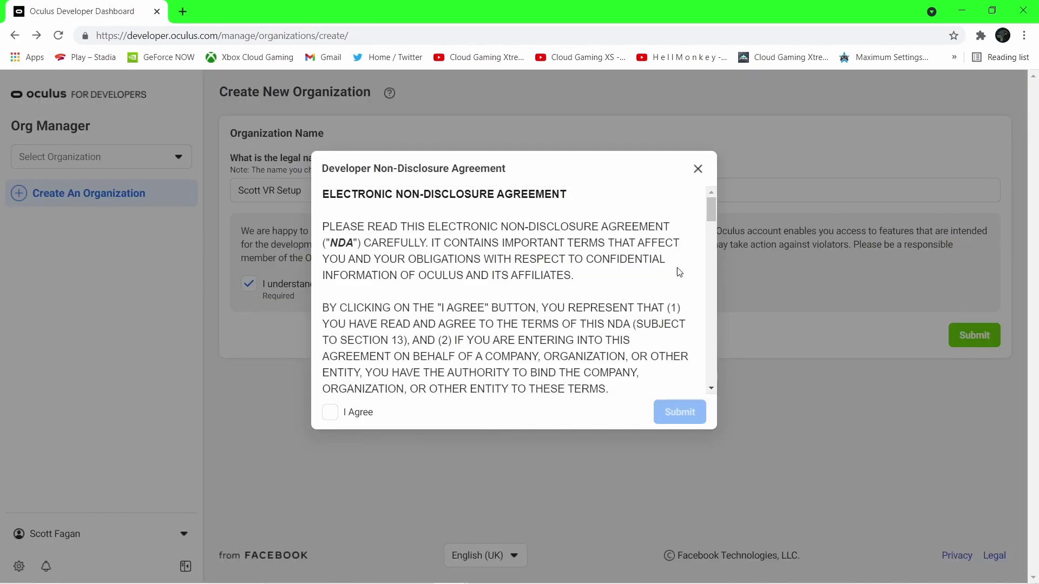
click(330, 414)
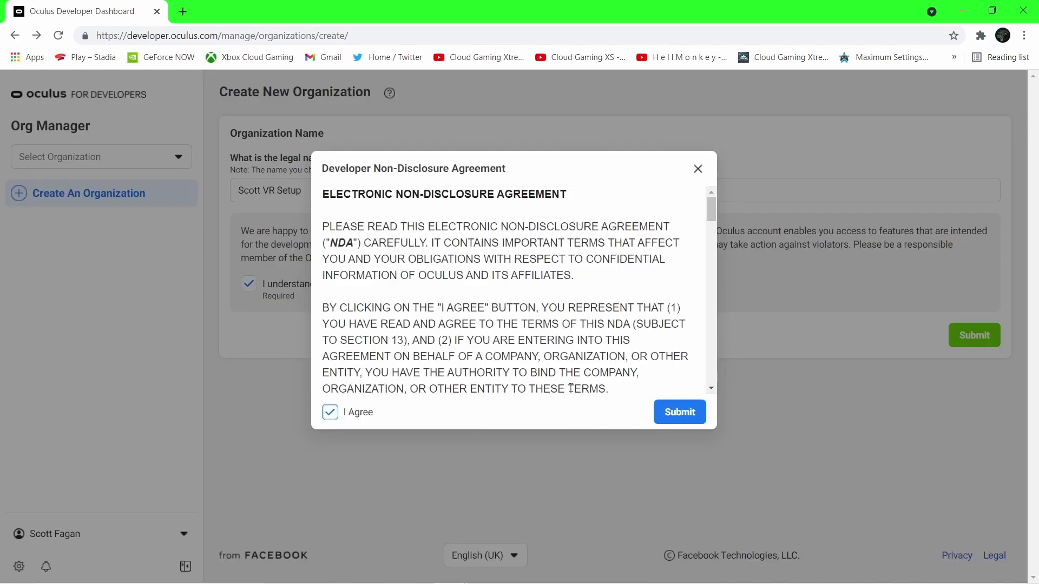
click(680, 413)
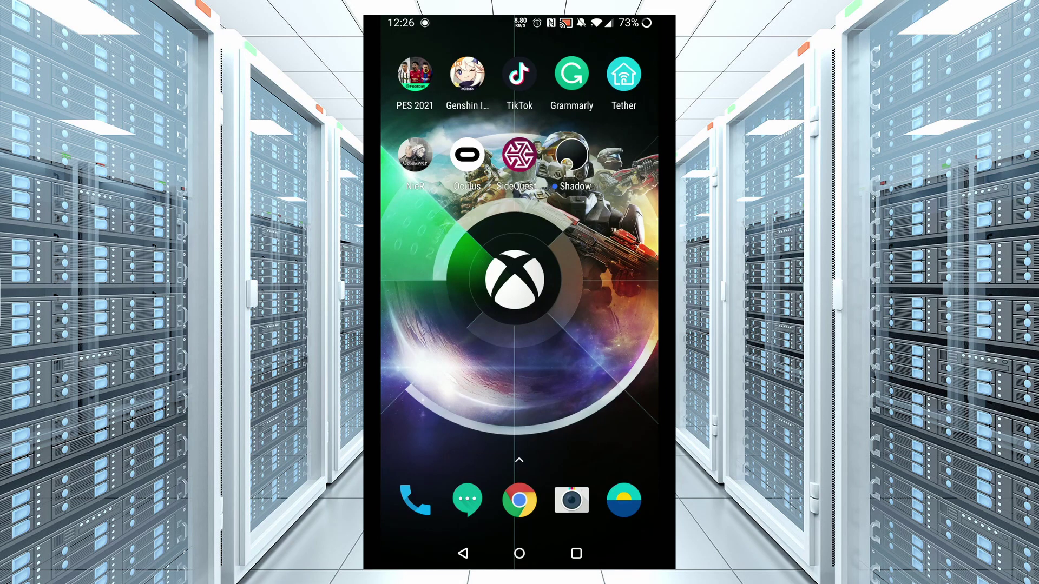
In the Oculus app, go to the paired Quest 2's Developer Mode settings
click(467, 155)
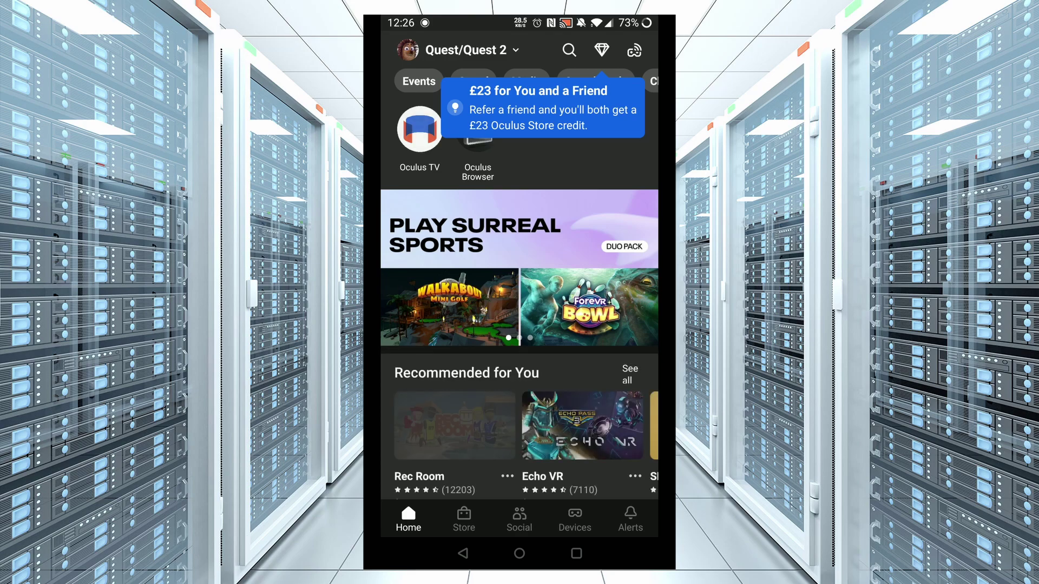
click(575, 520)
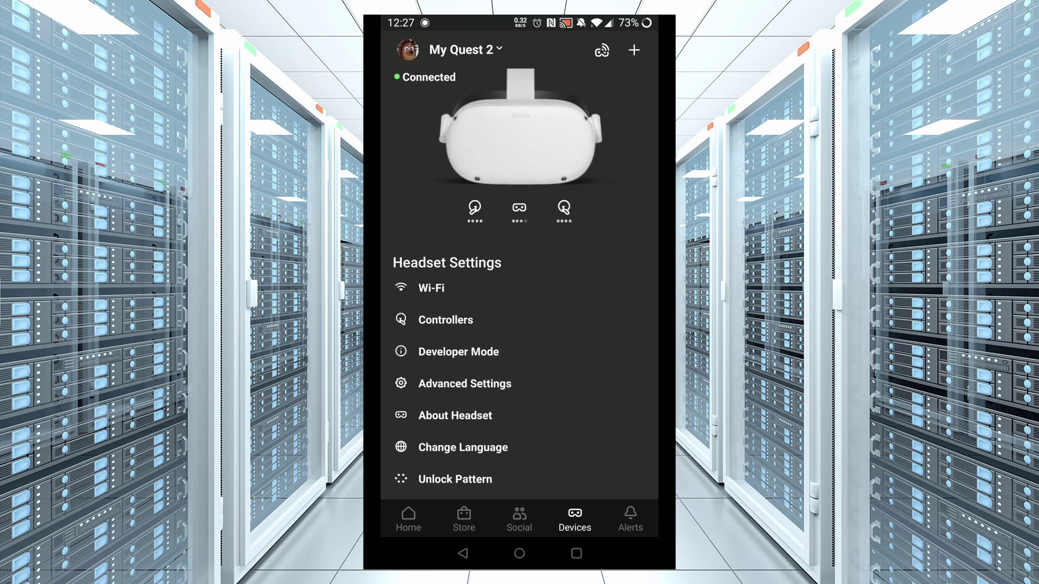
click(492, 353)
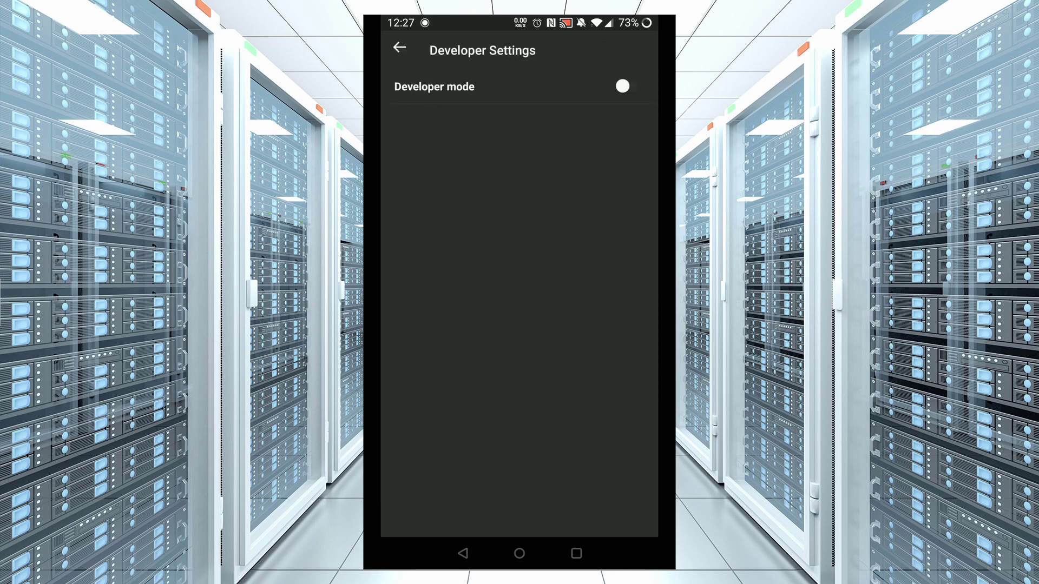
Turn Developer mode on, then go to the headset's Settings > Developer section
click(623, 86)
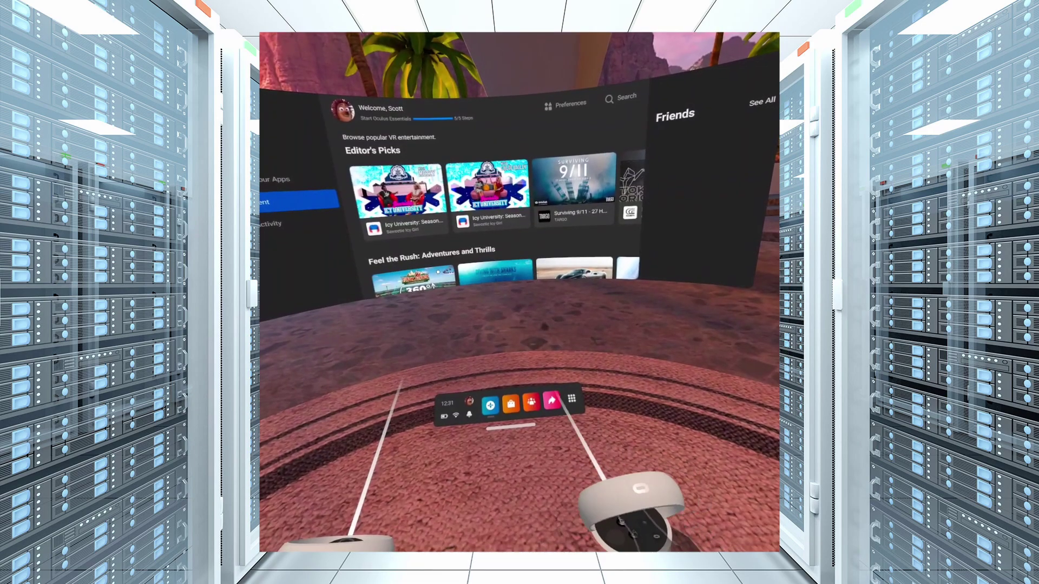
click(452, 411)
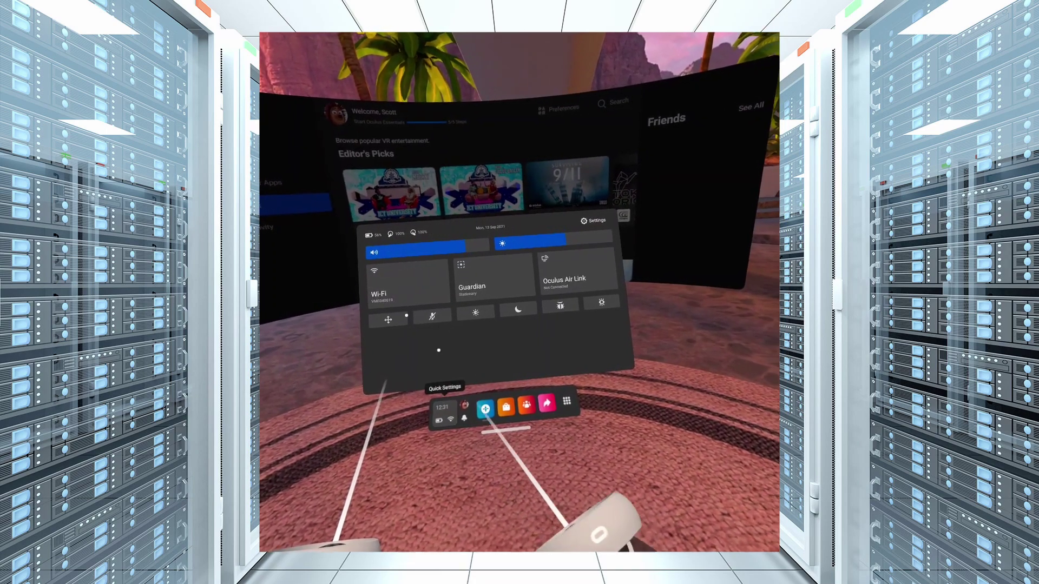
click(600, 217)
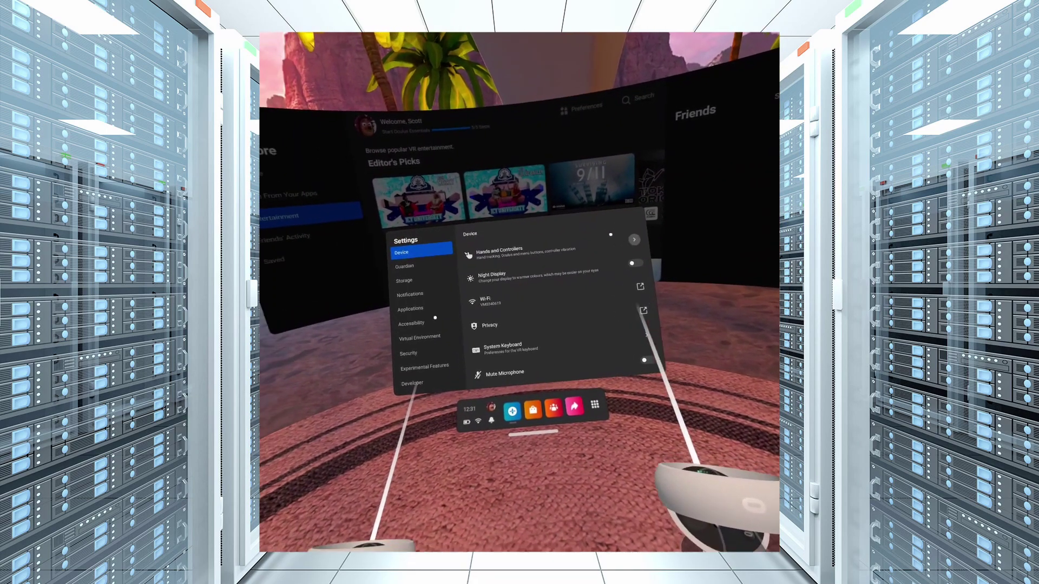
click(427, 367)
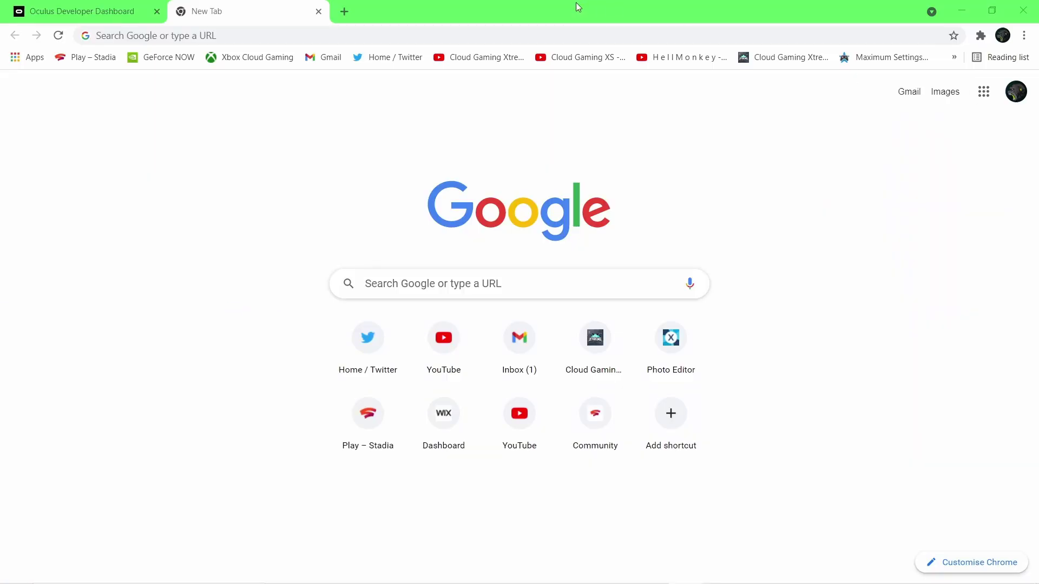
Paste the SideQuest link in a new tab and install SideQuest 0.10.24 for Windows
click(246, 35)
right_click(246, 35)
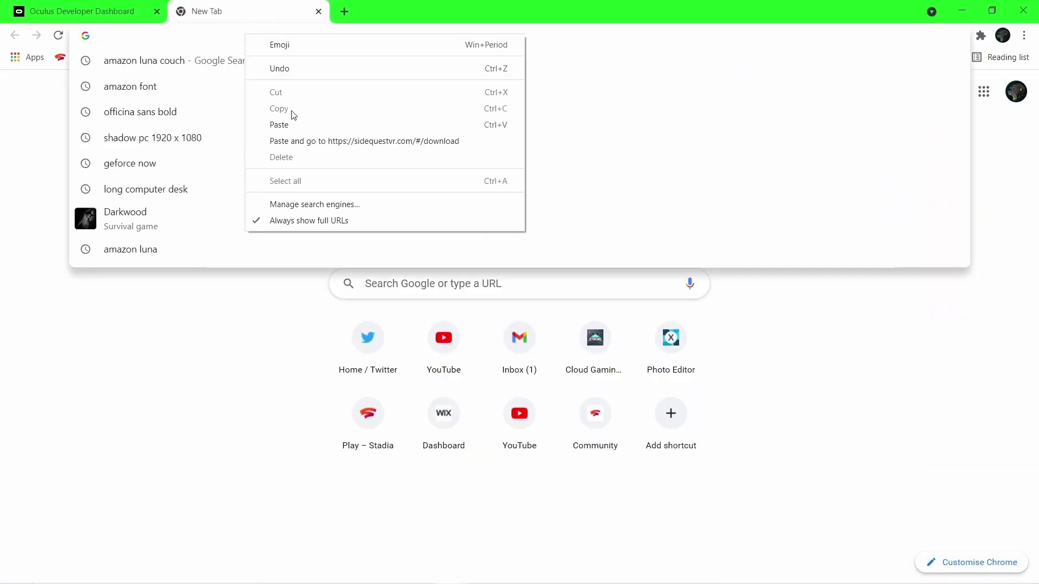
click(303, 141)
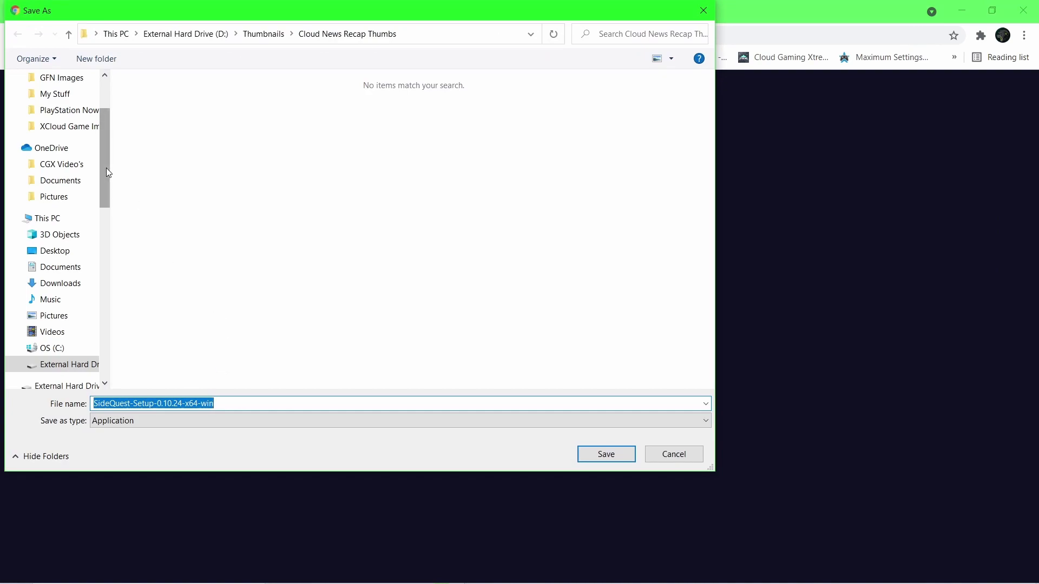
drag(106, 168, 107, 121)
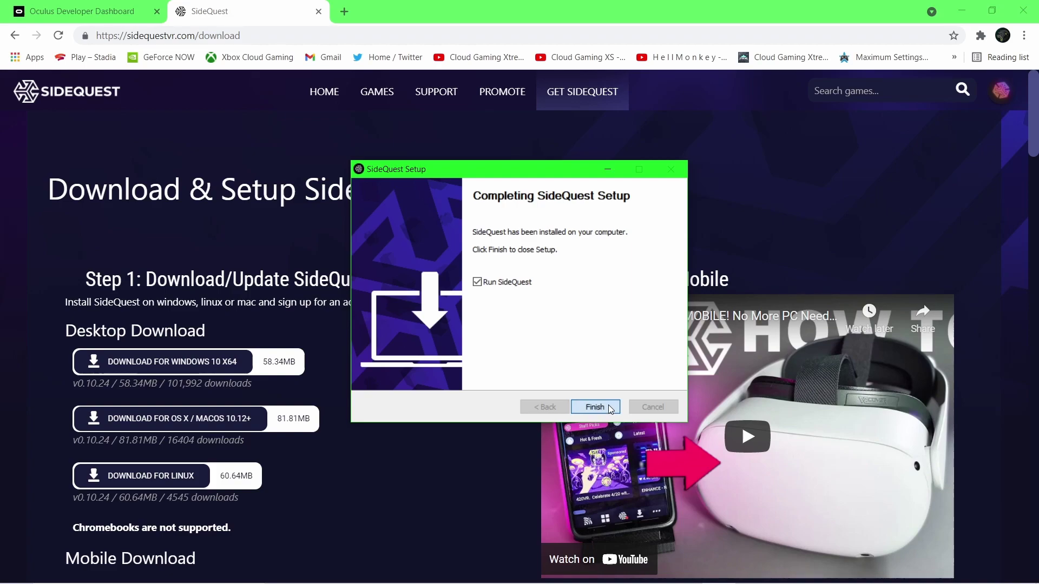
Launch SideQuest, search 'shadow vr' and install Shadow VR Alpha to the Quest 2
click(608, 405)
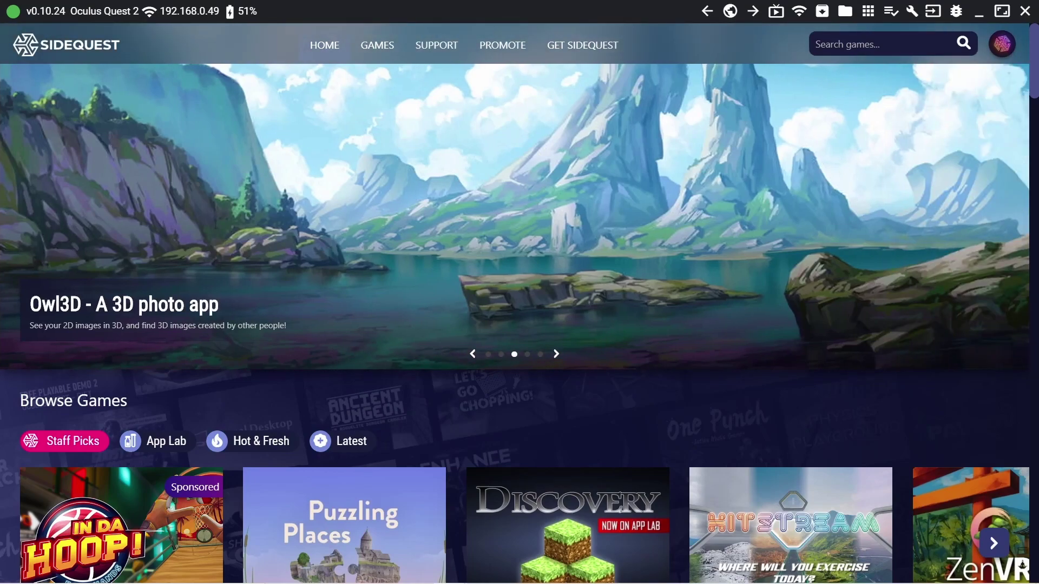
click(878, 43)
text(\shadow vr)
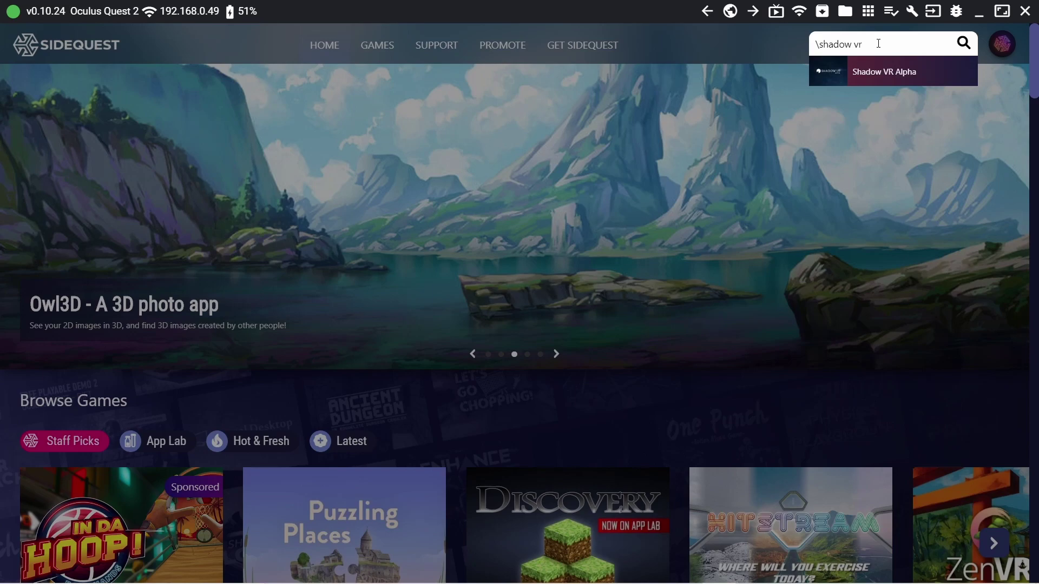
click(880, 75)
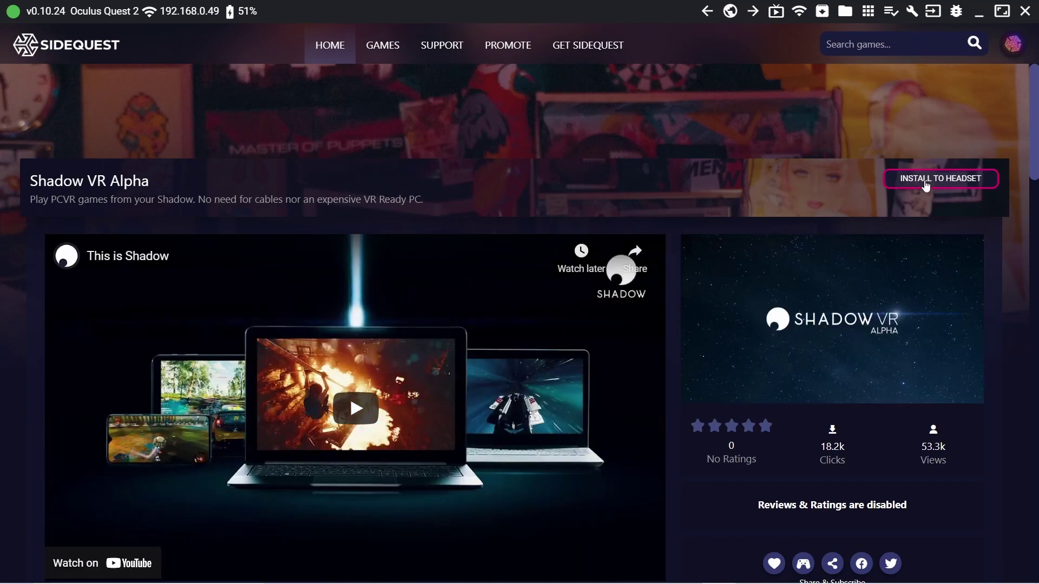
click(927, 185)
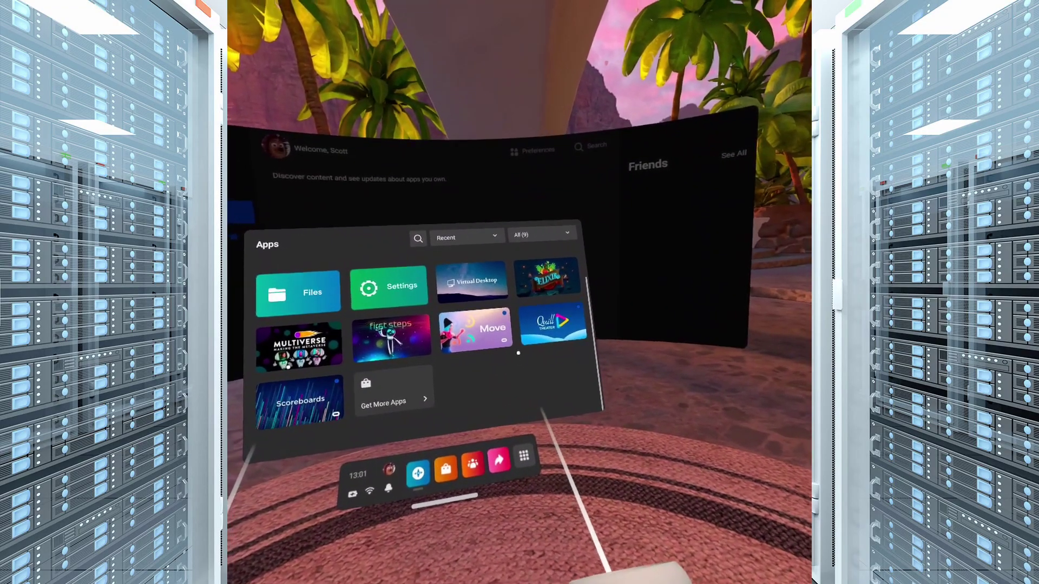
Change the Apps library filter from All (9) to Unknown Sources
scroll(541, 357, up, 2)
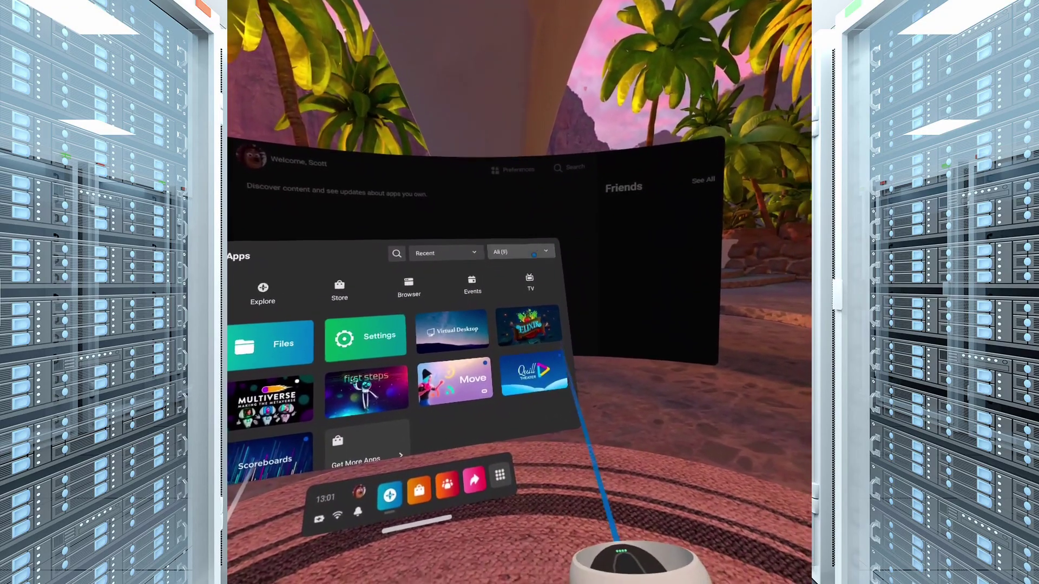
click(579, 262)
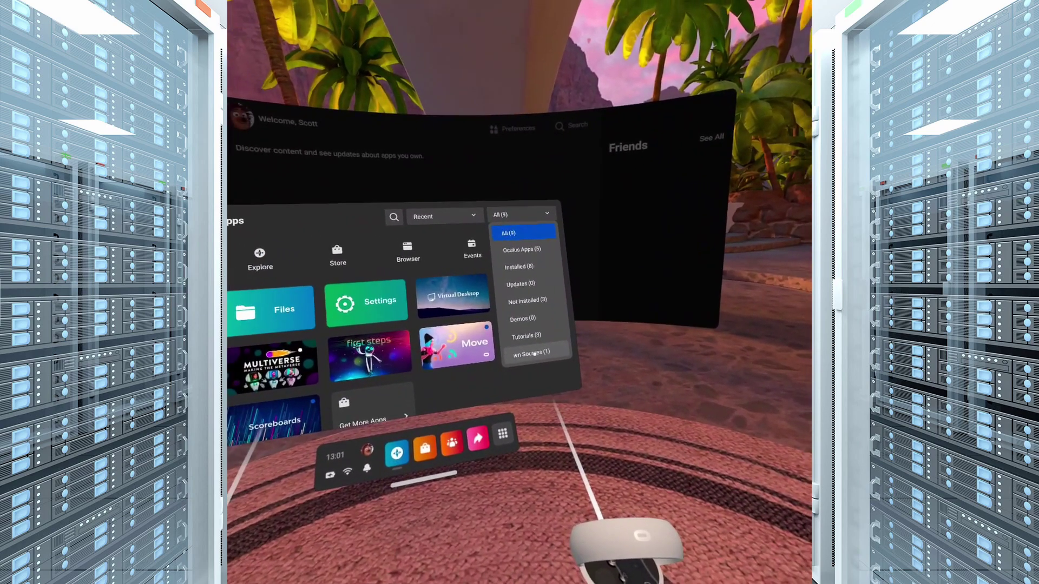
click(507, 342)
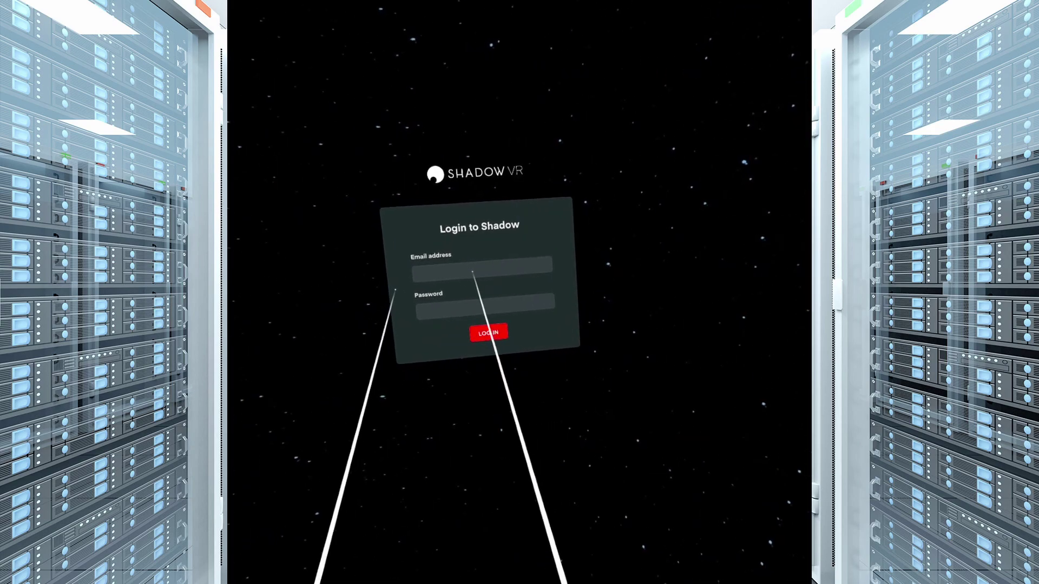
Select the Email address field on the Login to Shadow screen
click(422, 265)
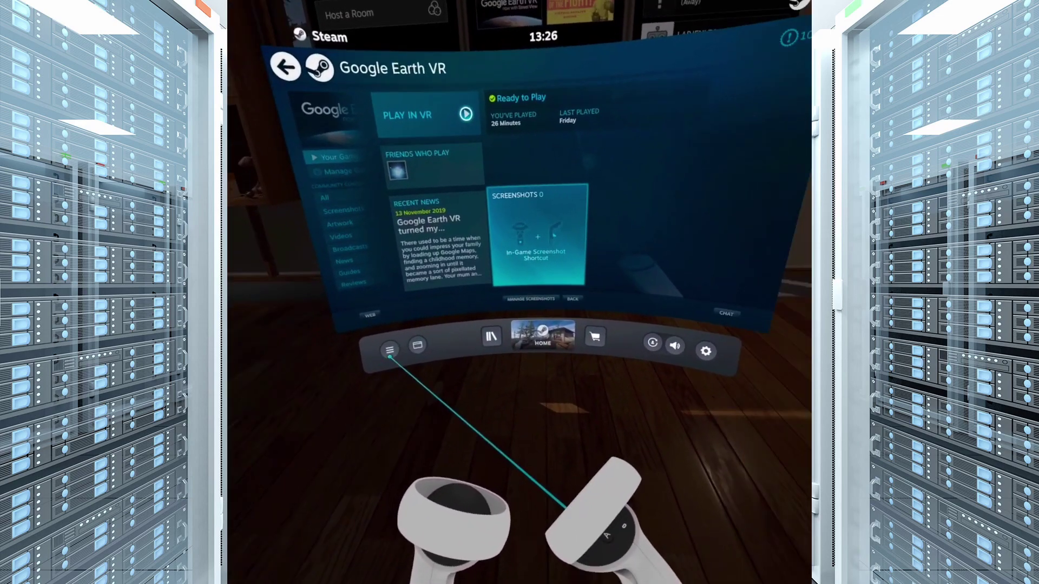
Open SteamVR settings, return to SteamVR Home, and bring up The Thrill of the Fight's options
click(552, 315)
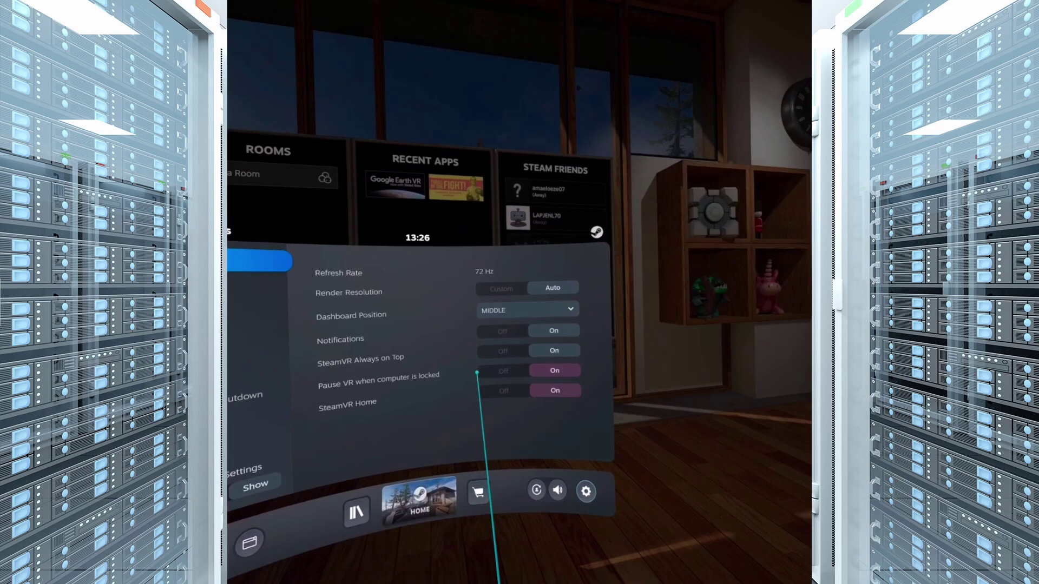
key(Escape)
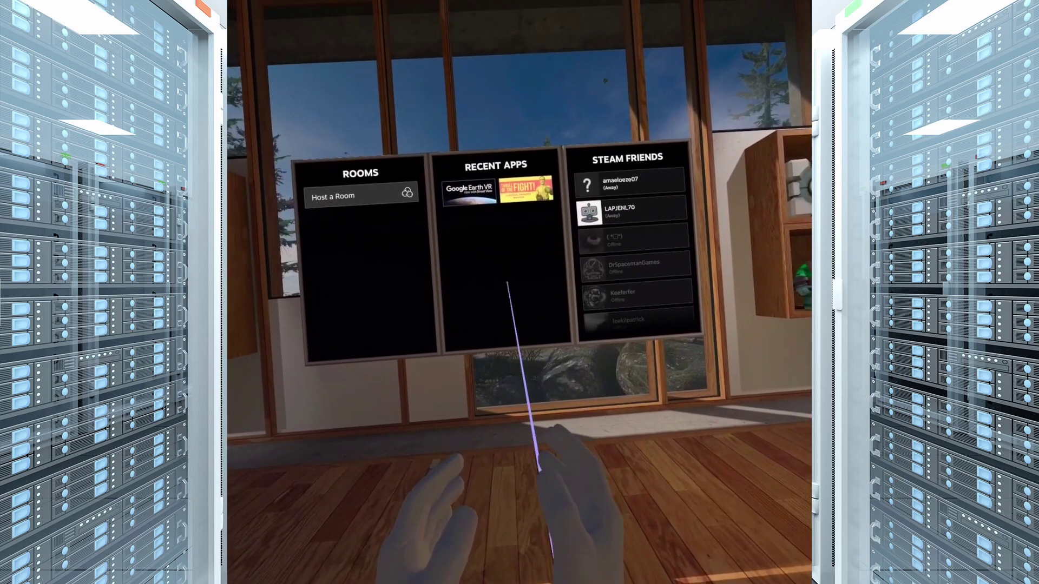
click(506, 163)
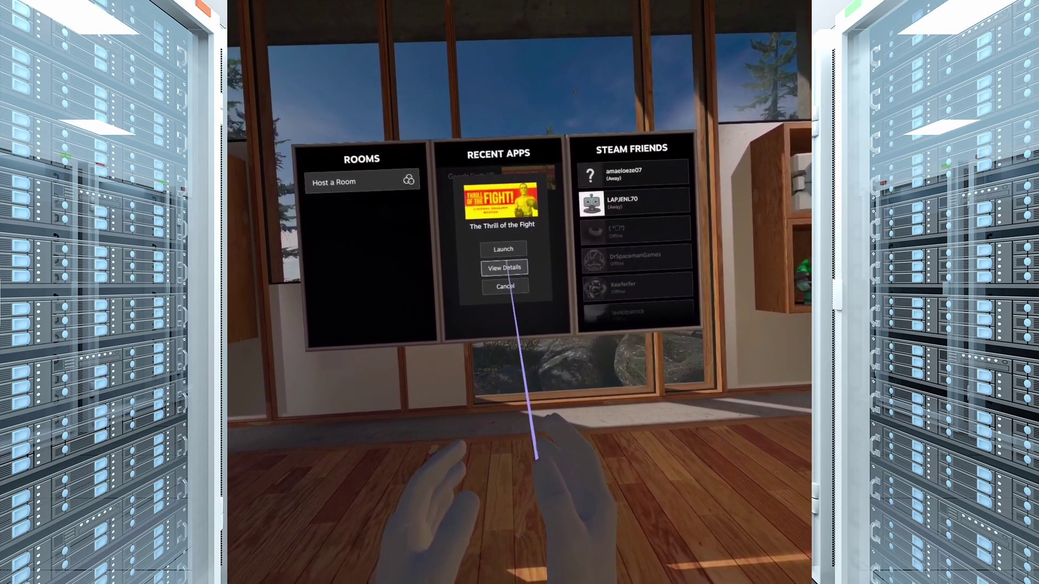